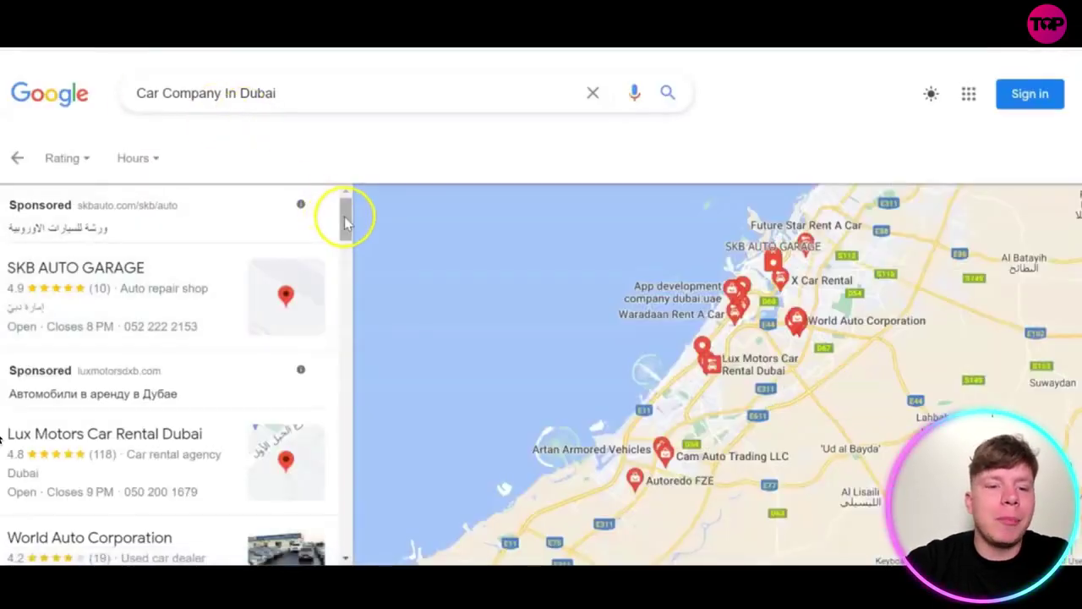
Step: Scrape the Google Maps listings for Car Company In Dubai with Grab Email Id enabled, stopping the crawler once enough businesses are collected
drag(345, 221, 345, 427)
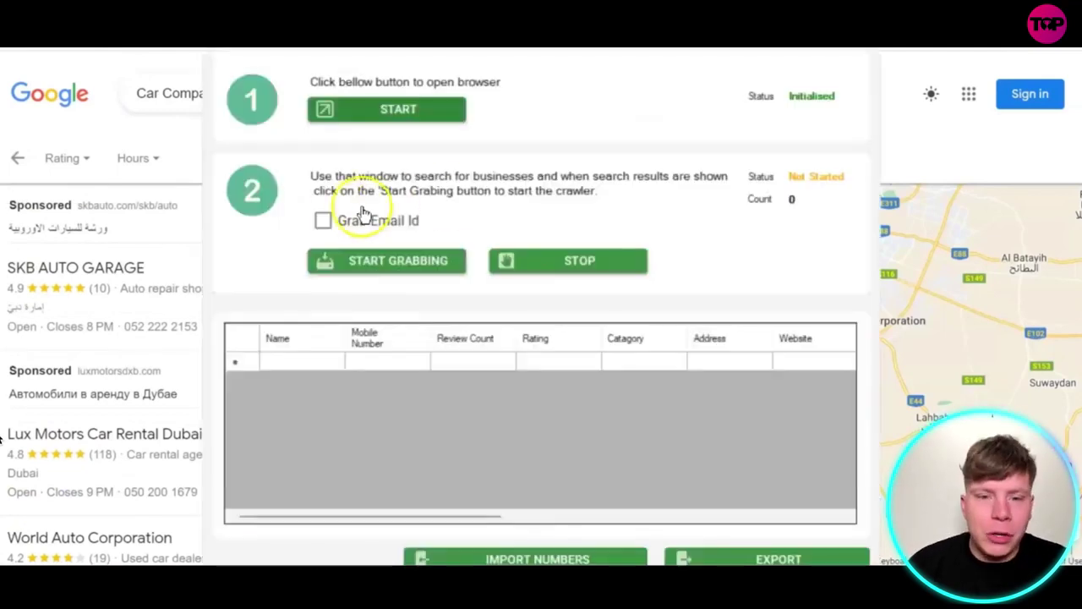
click(322, 223)
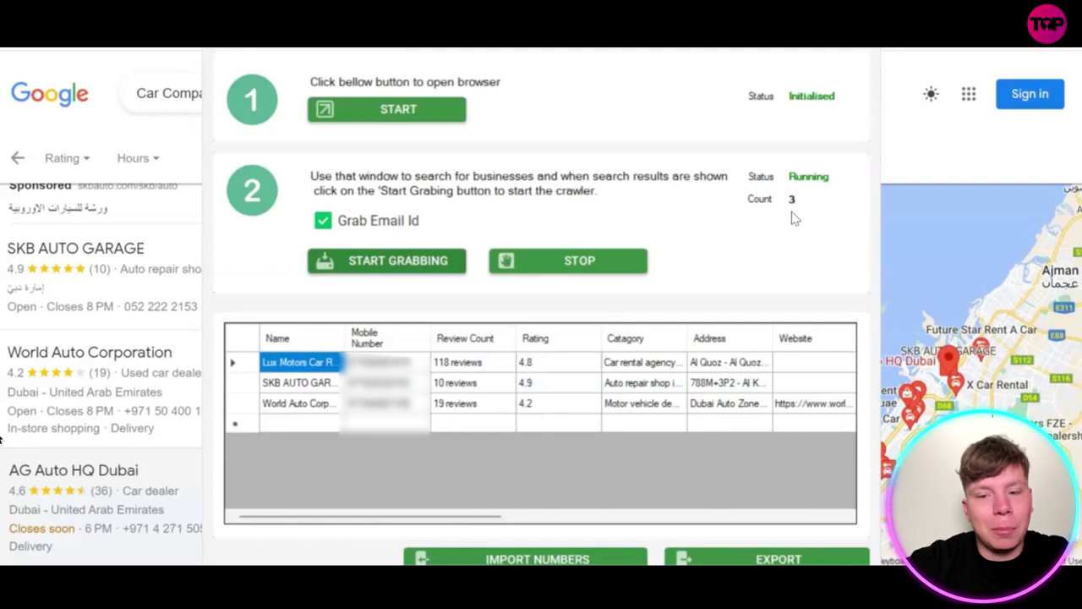
click(602, 260)
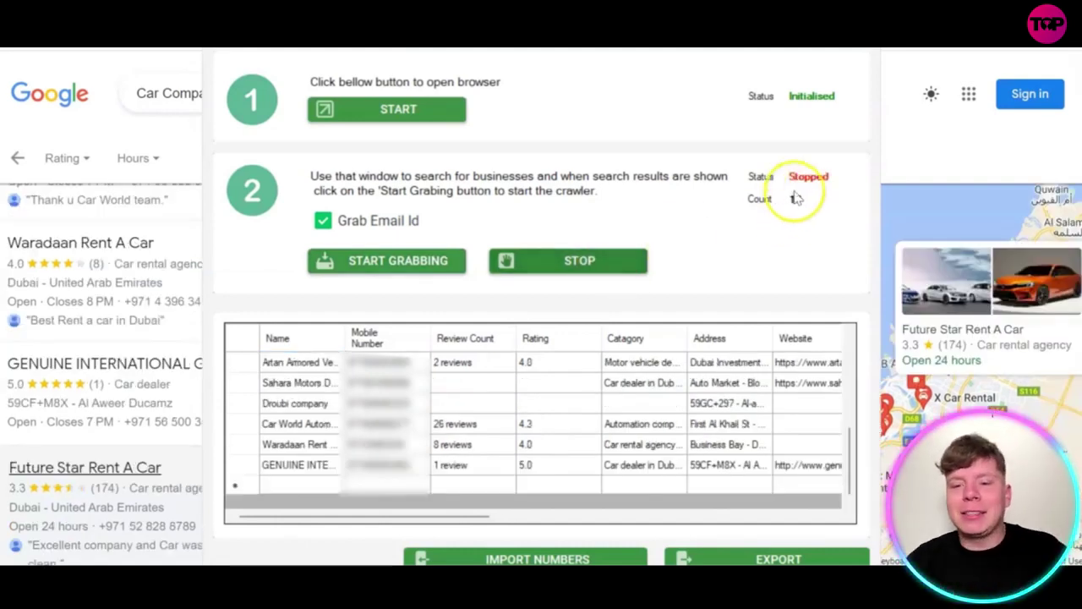
Step: Export the grabbed business data to the Pictures folder as GMapData
click(779, 561)
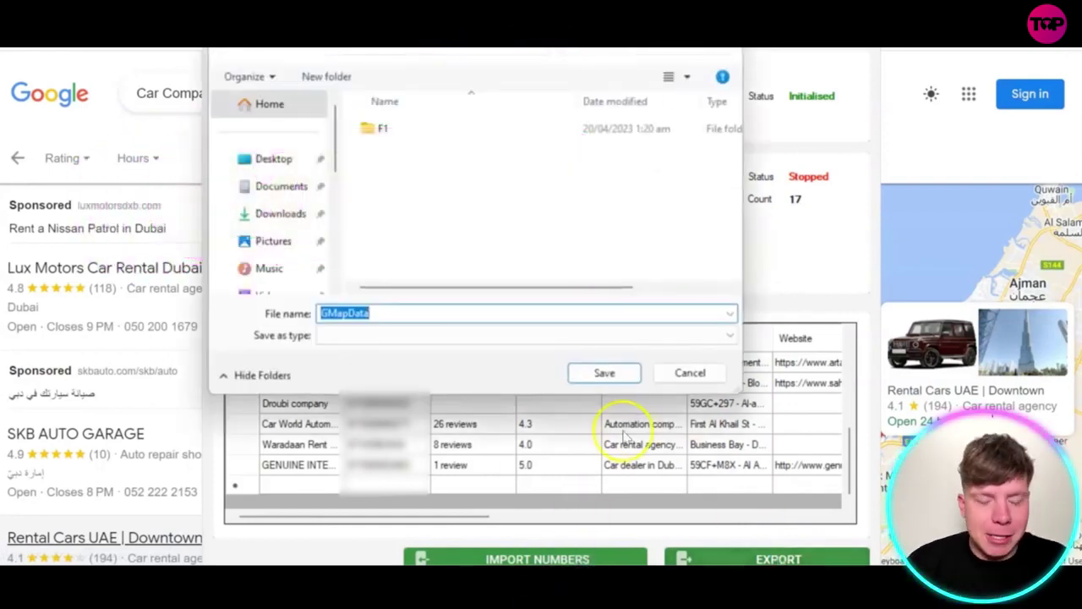
click(602, 374)
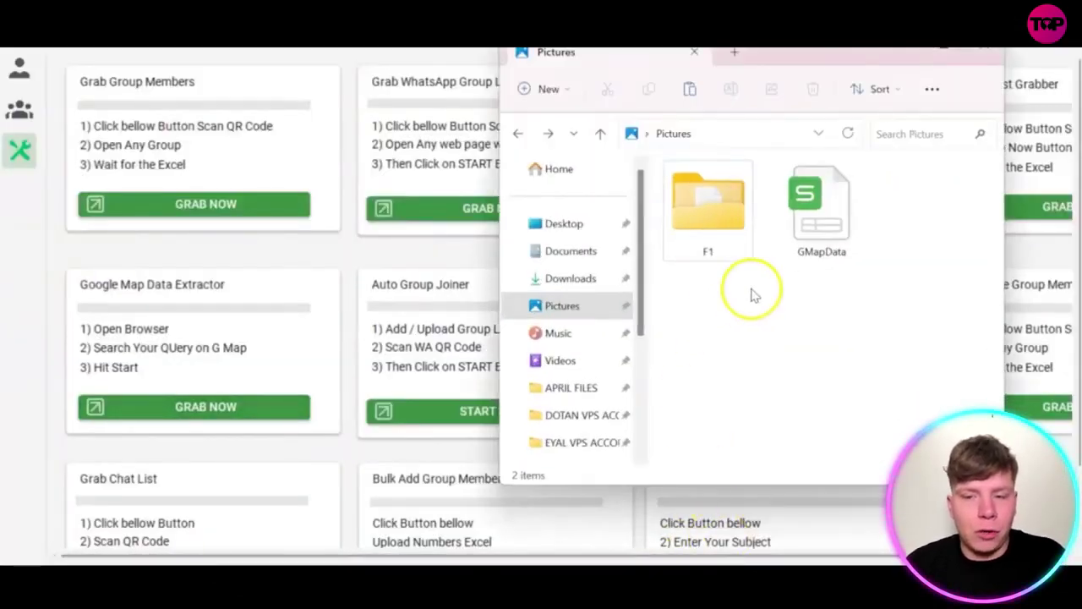
Step: In the exported GMapData spreadsheet, widen the Mobile Number column and copy all of its numbers below the header
click(826, 240)
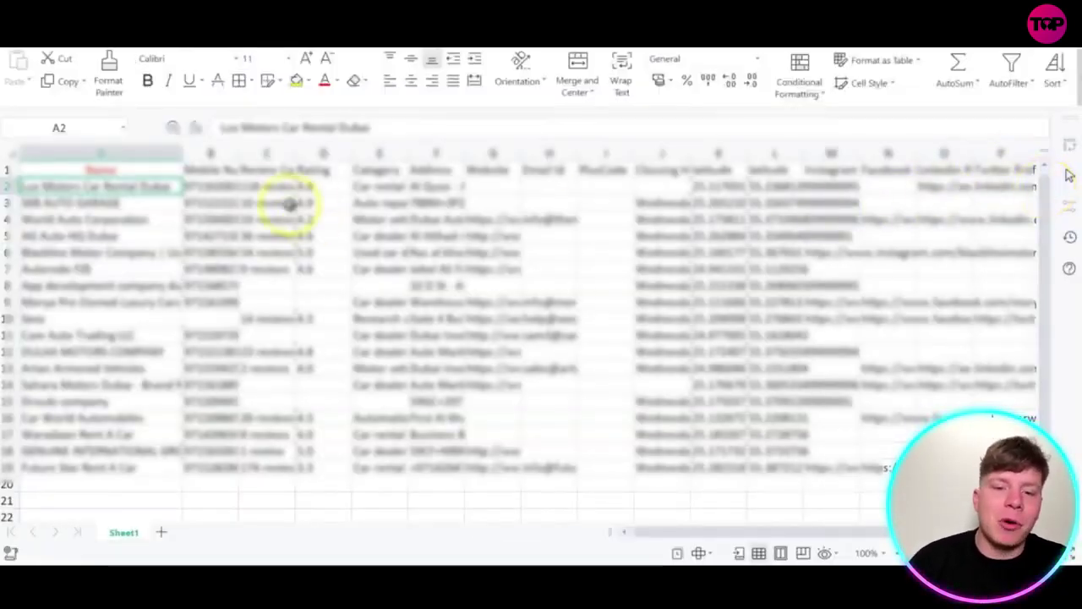
drag(237, 153, 281, 153)
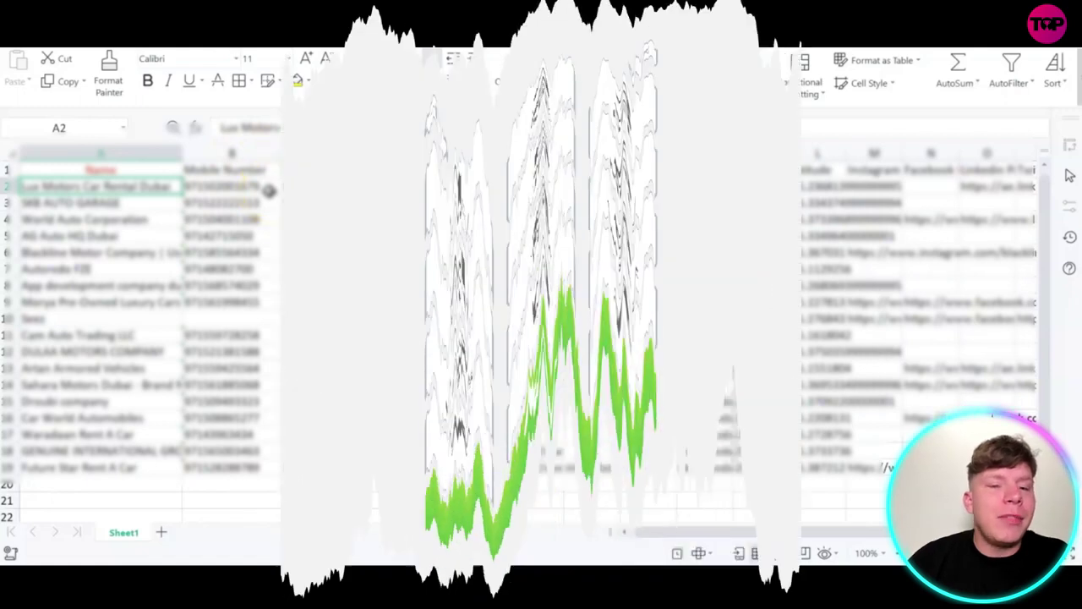
drag(267, 187, 240, 456)
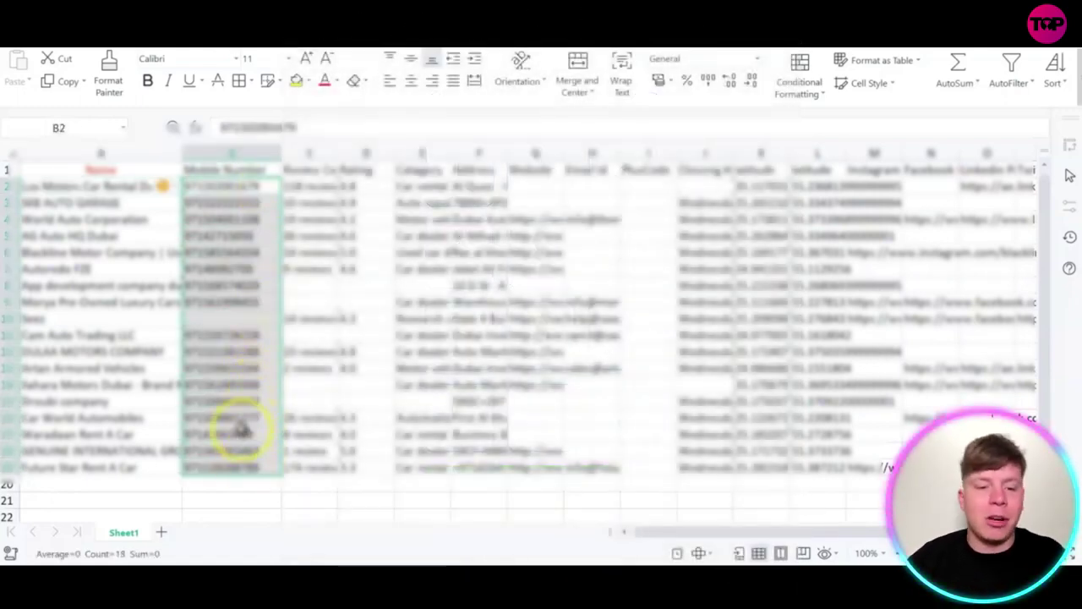
right_click(233, 244)
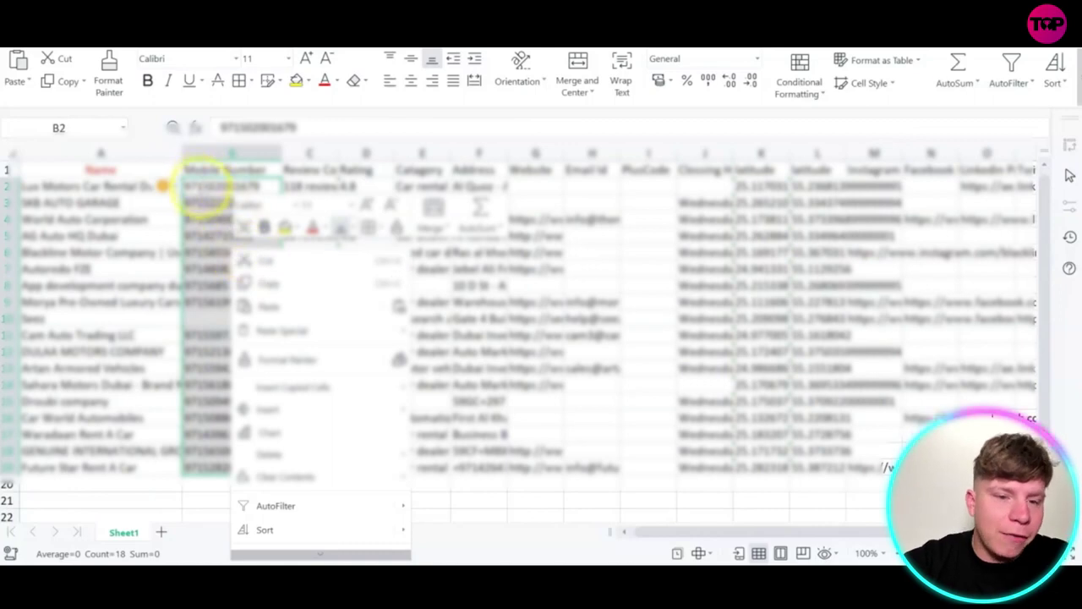
click(243, 235)
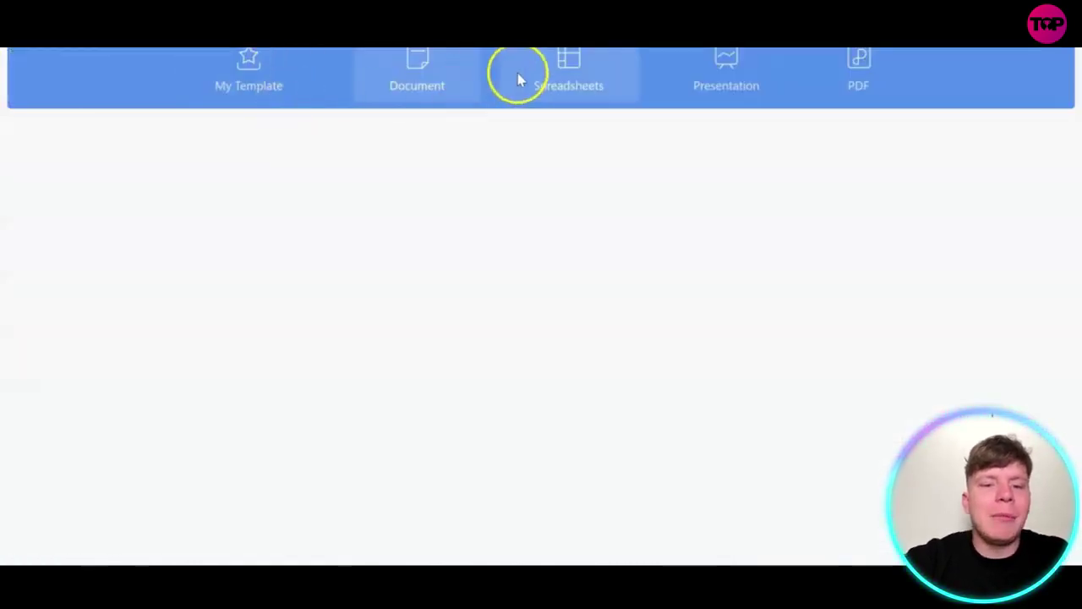
Step: Create a blank spreadsheet and paste the copied mobile numbers into column A starting at A1
click(518, 72)
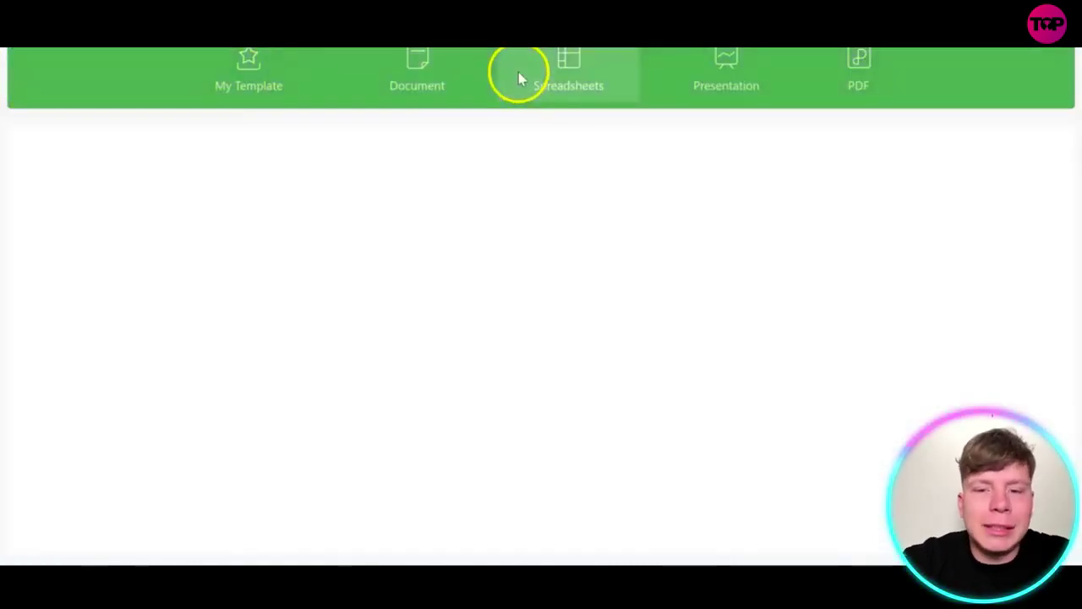
click(347, 243)
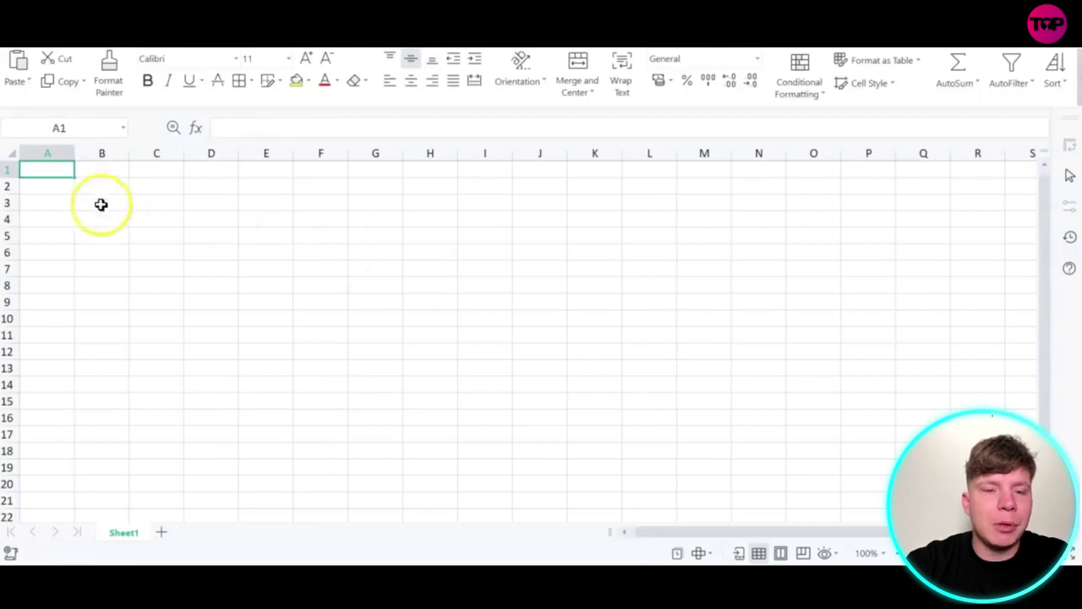
key(ctrl+v)
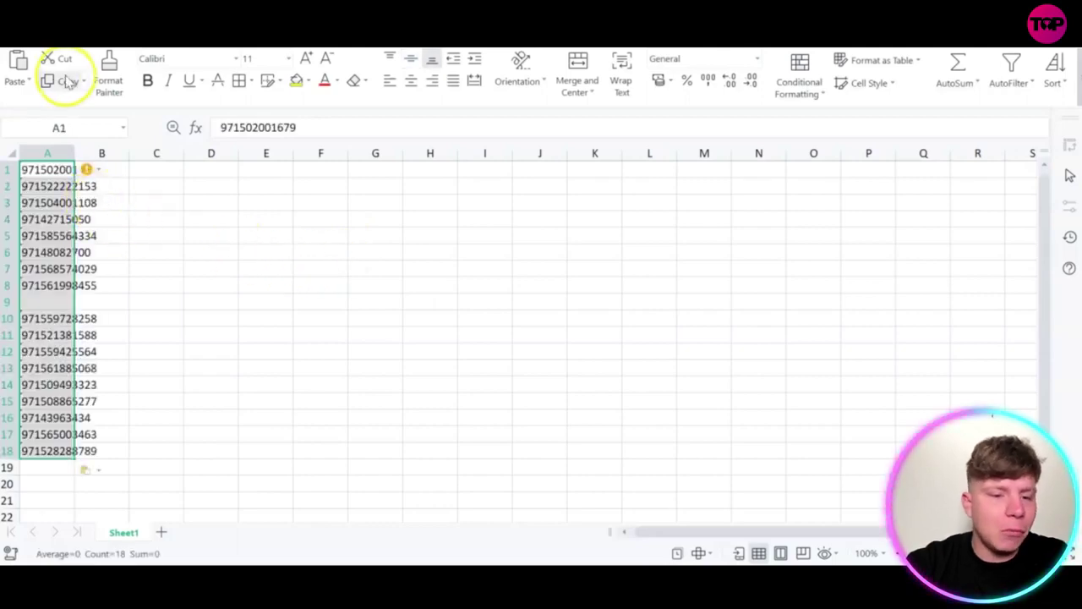
click(54, 170)
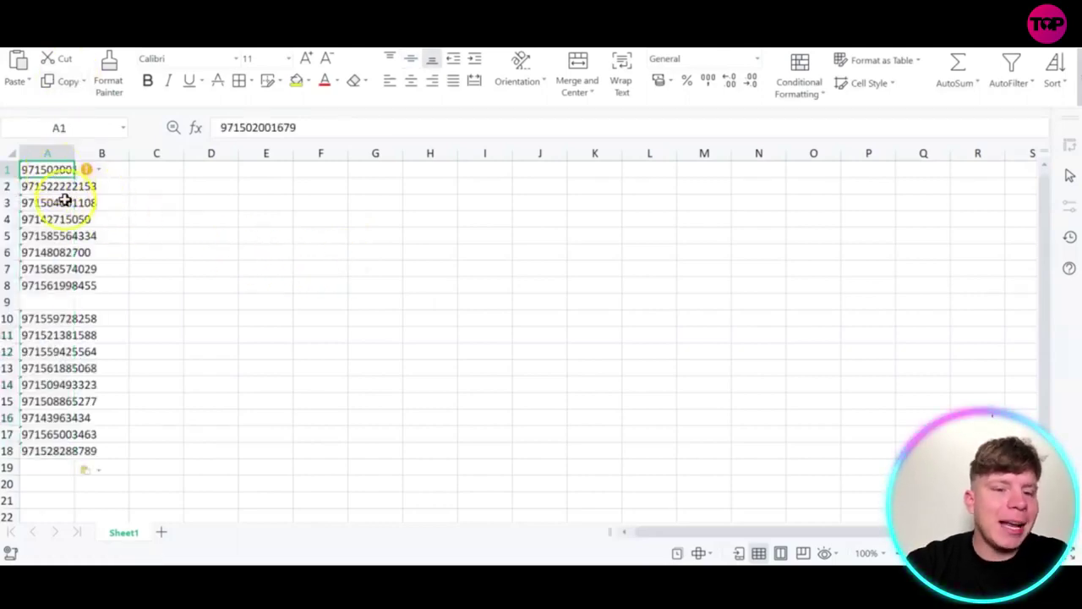
Step: Delete the empty row 9 from the number list and save the spreadsheet as Numbers in the Pictures folder
click(12, 302)
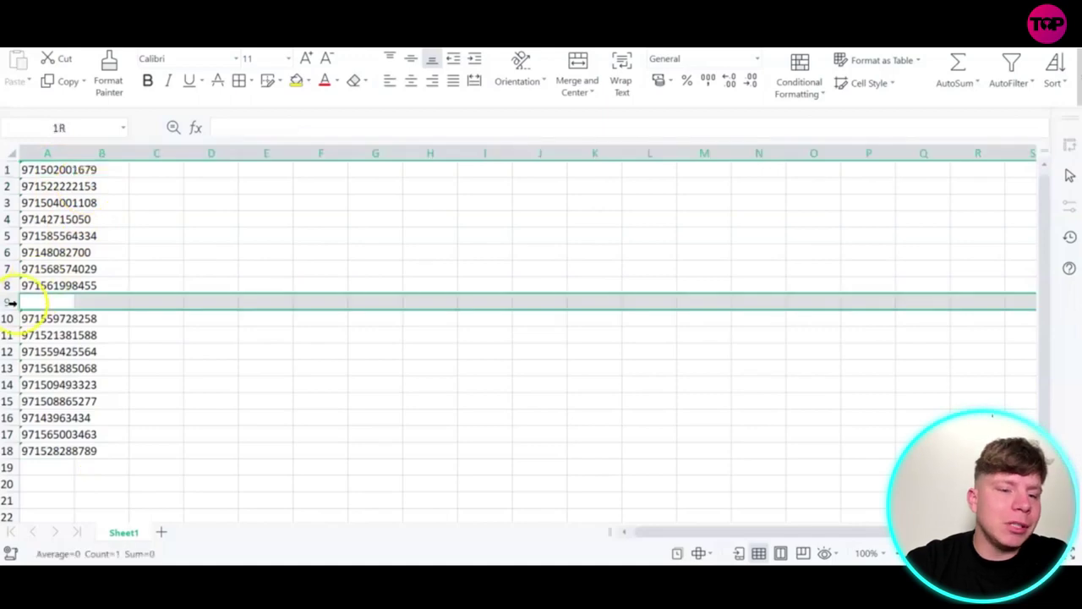
right_click(12, 302)
click(59, 174)
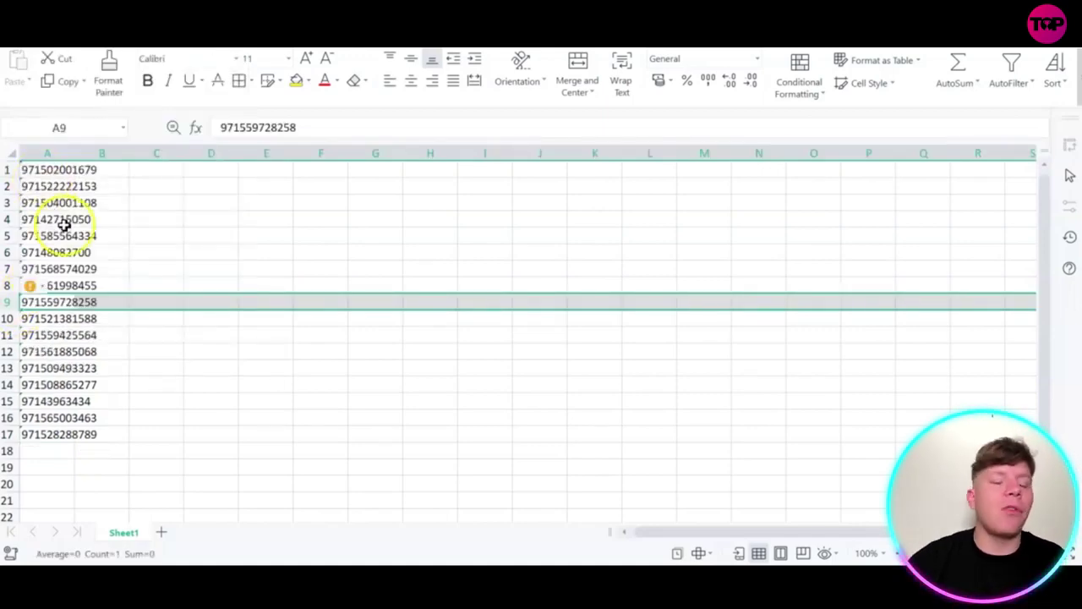
click(63, 169)
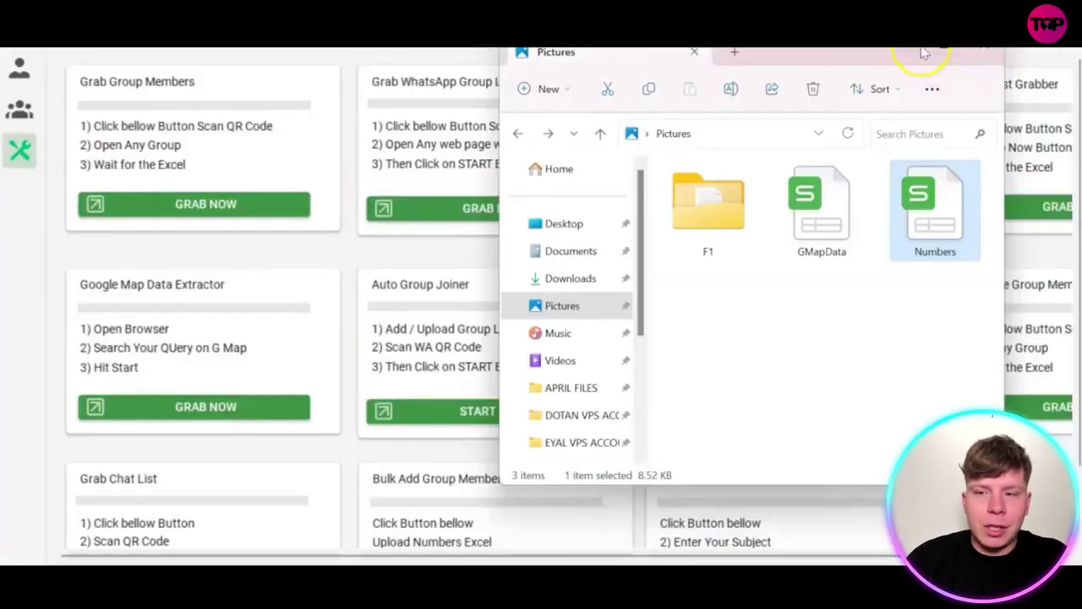
Step: Leave the Pictures folder and load the Numbers Excel file into the WhatsApp Number Filter
click(923, 48)
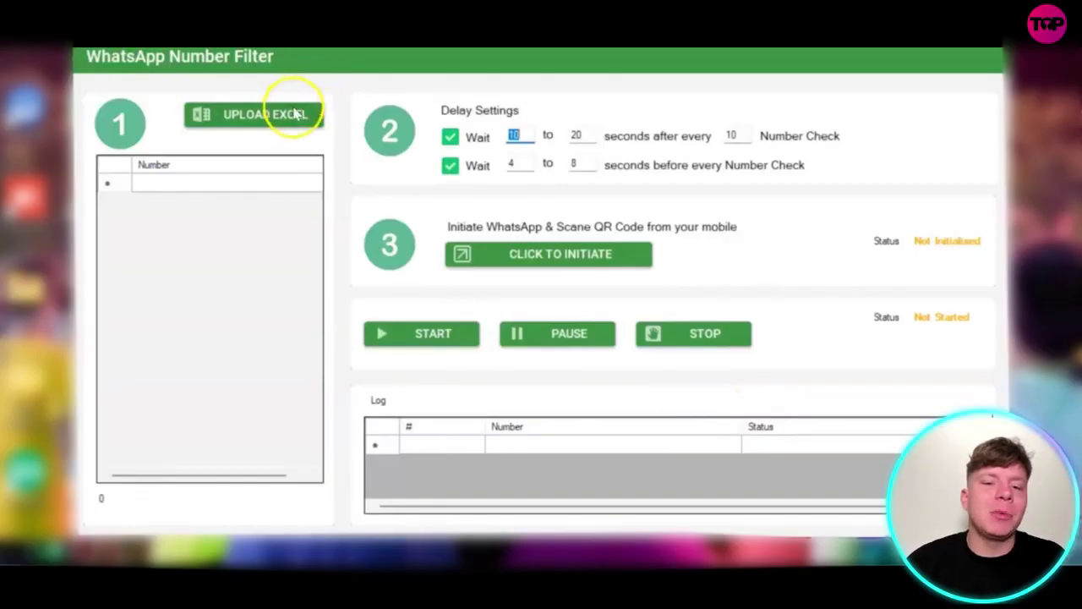
click(296, 115)
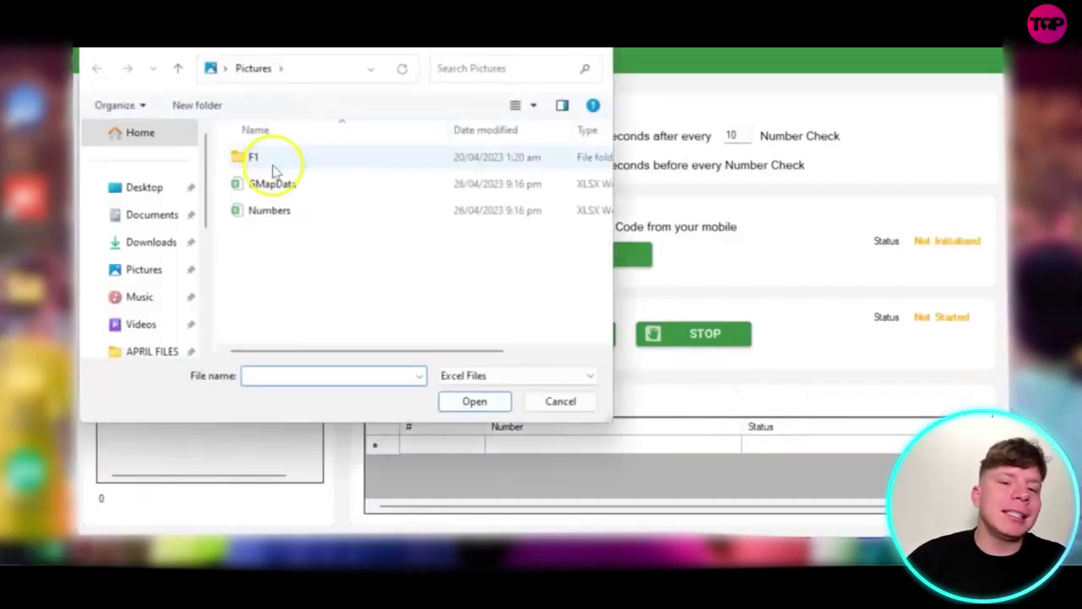
click(272, 213)
click(478, 399)
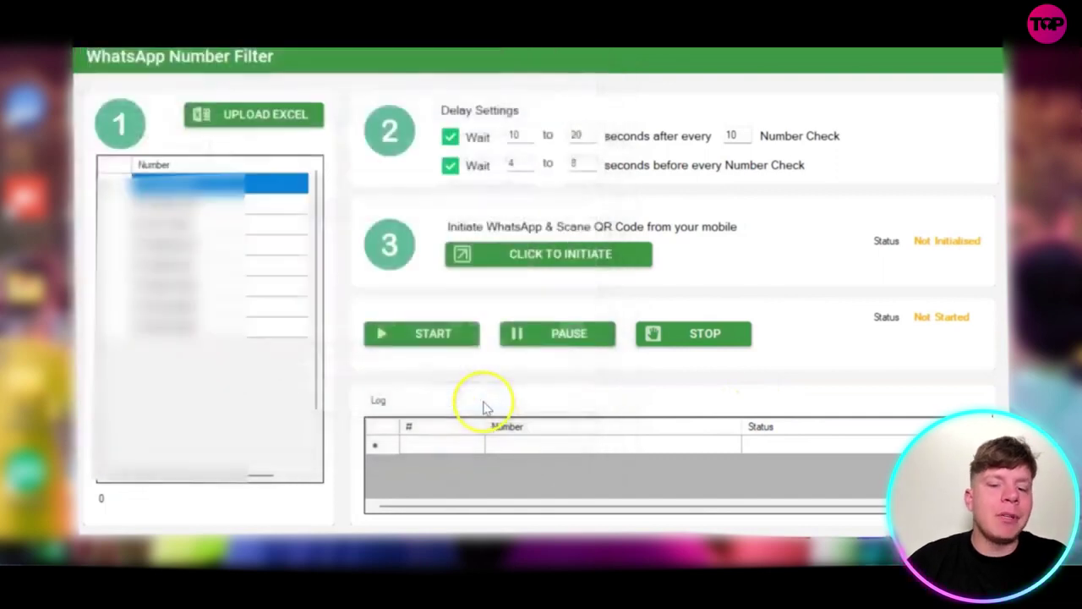
Step: Examine the imported number list and the delay settings that control the waits between number checks
mouse_move(318, 195)
mouse_down()
mouse_move(317, 290)
mouse_move(319, 194)
mouse_up()
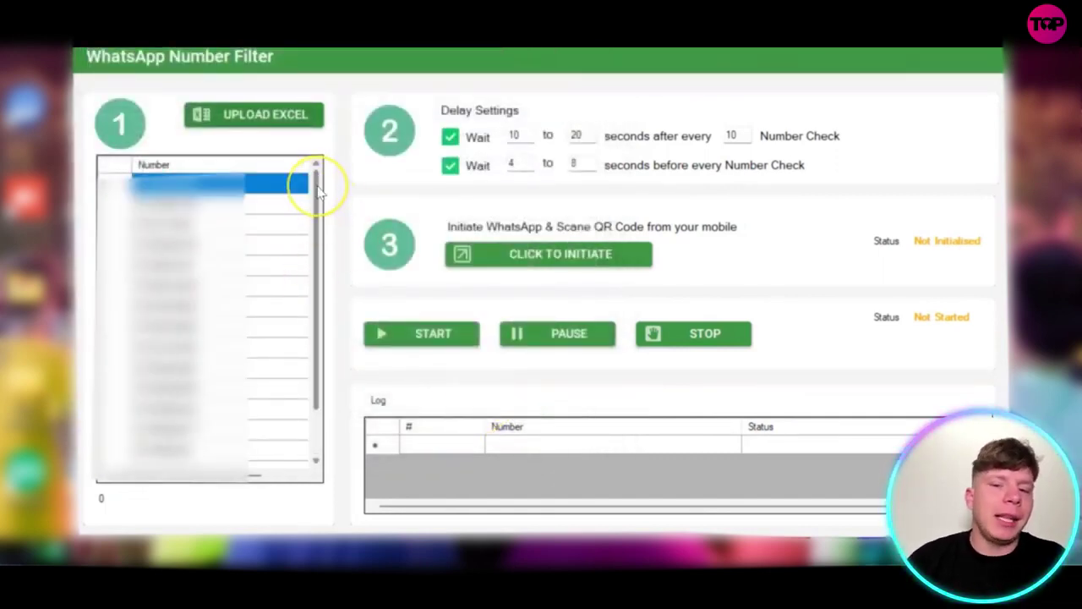
click(521, 138)
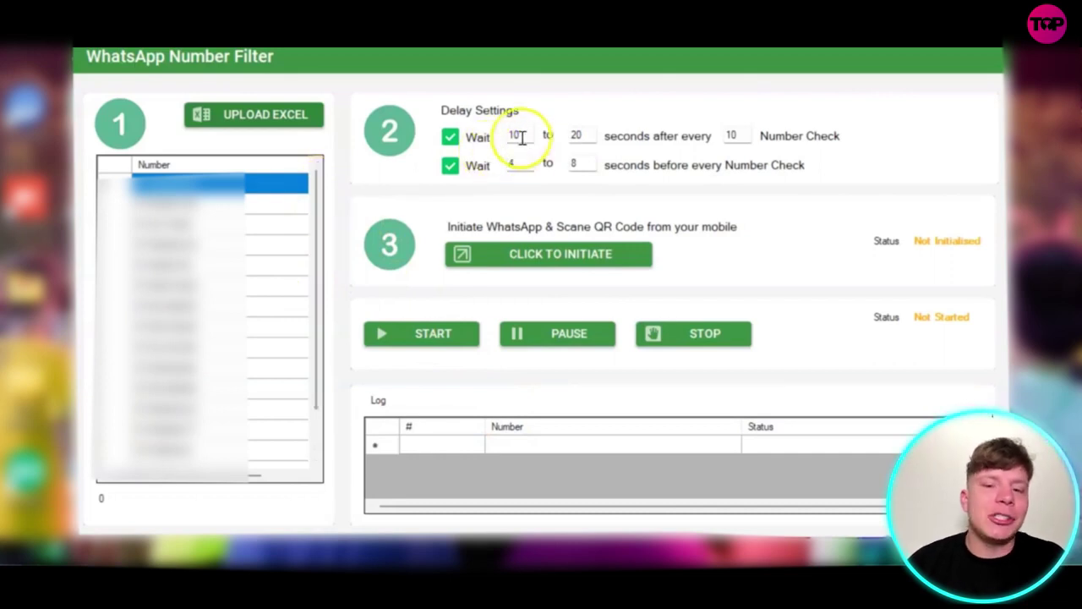
double_click(574, 135)
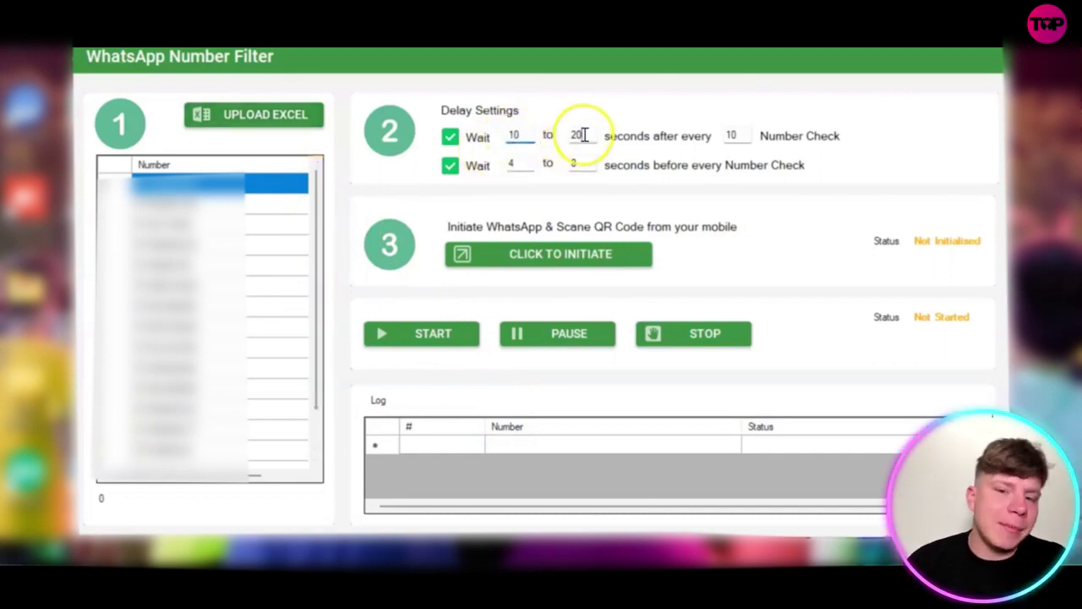
double_click(517, 163)
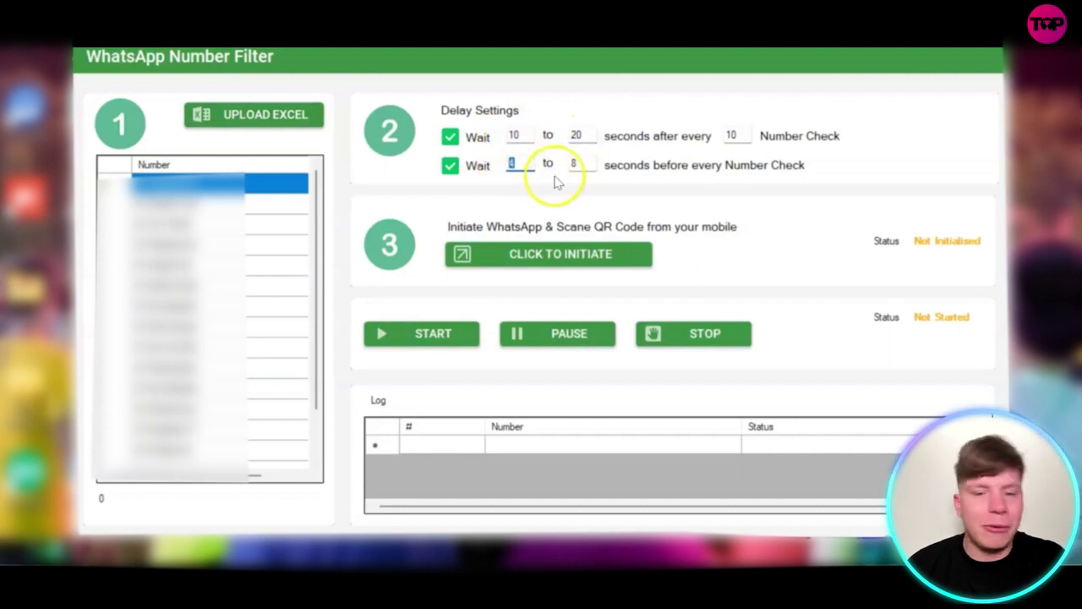
double_click(575, 163)
double_click(730, 135)
click(734, 137)
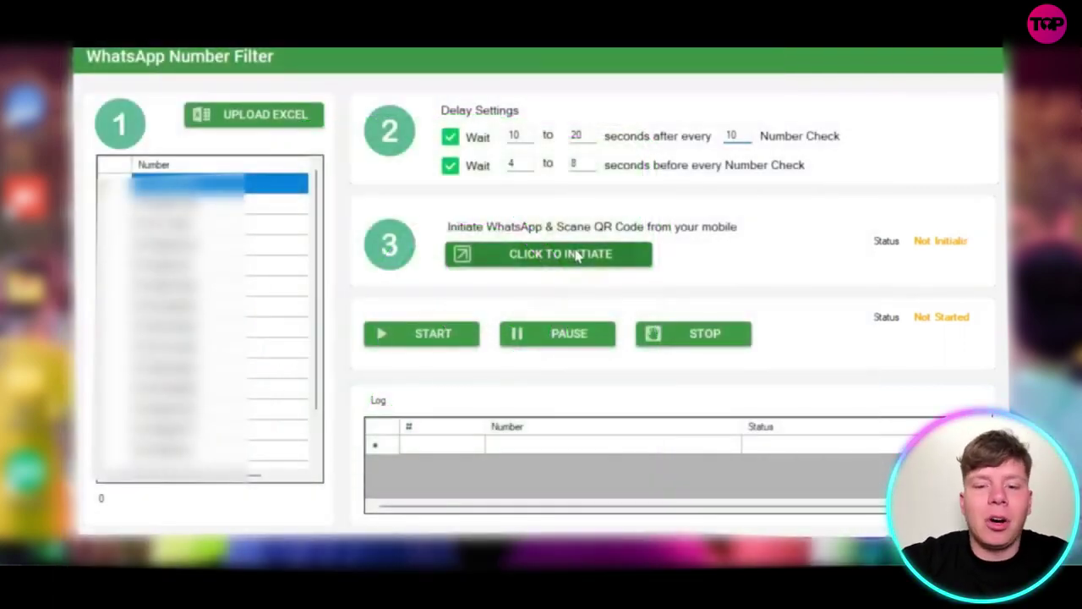
Step: Initiate the WhatsApp connection and start filtering the imported numbers
click(575, 254)
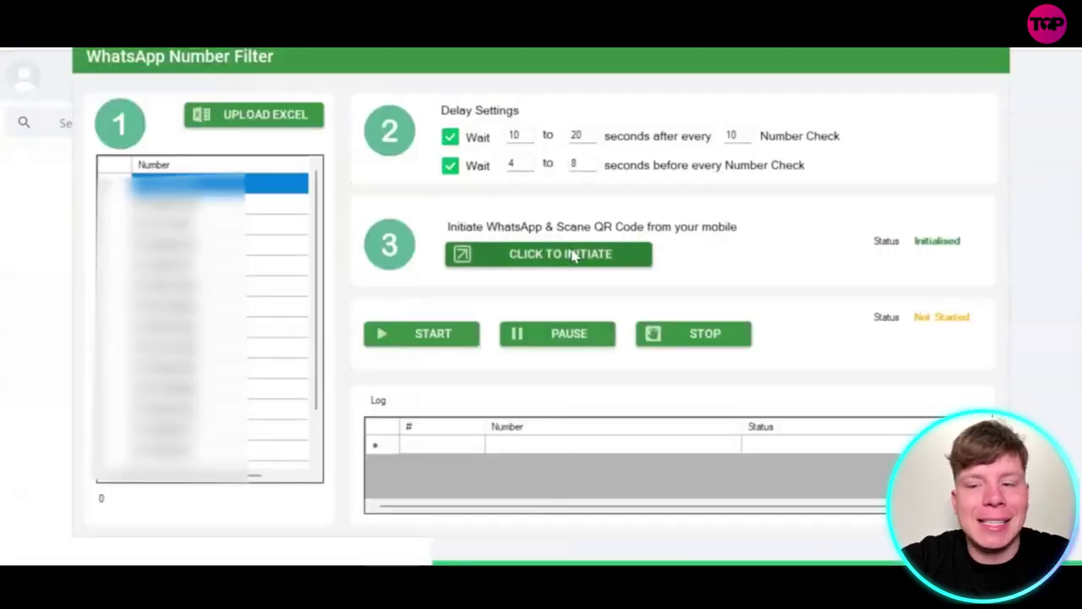
click(402, 337)
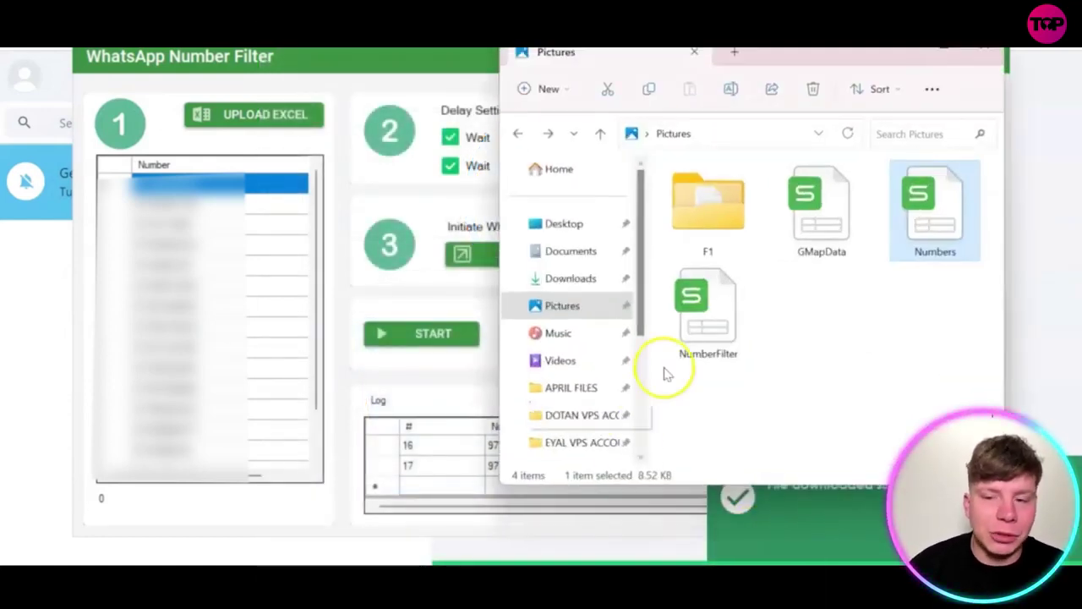
Step: Open the NumberFilter results spreadsheet, review the status of each number, and close the Pictures folder
double_click(733, 328)
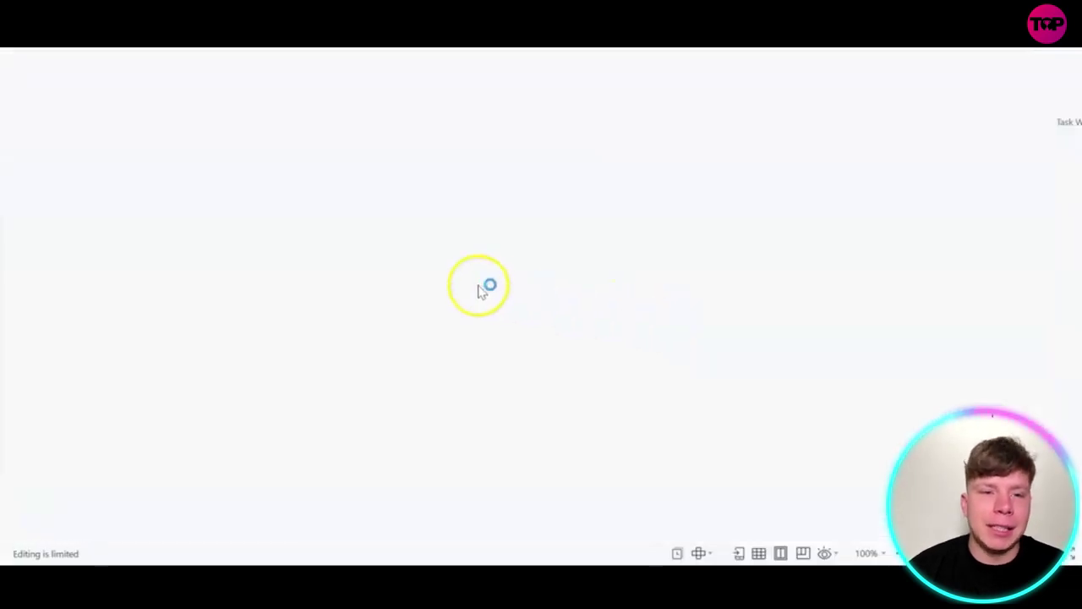
drag(220, 169, 213, 420)
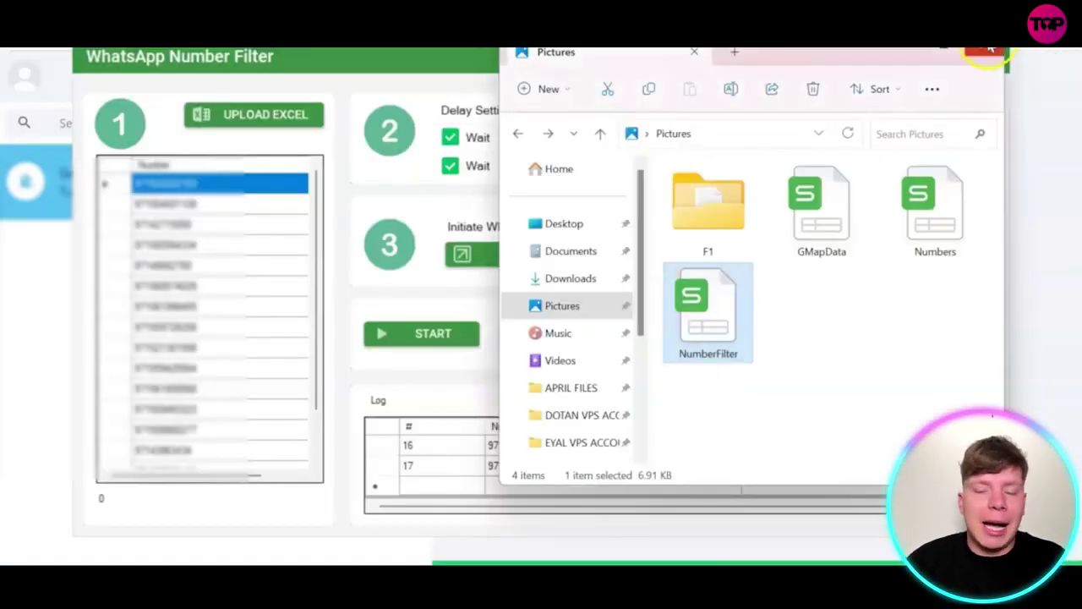
click(991, 51)
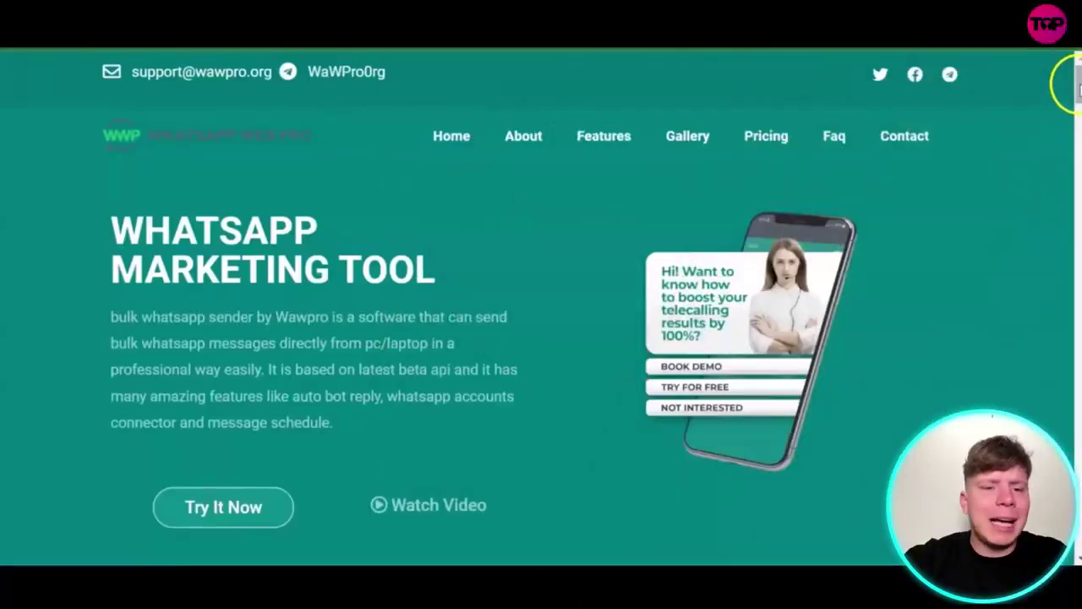
Step: Examine the Free and Pro pricing plans on the WhatsApp marketing tool's website
drag(1077, 85, 1062, 420)
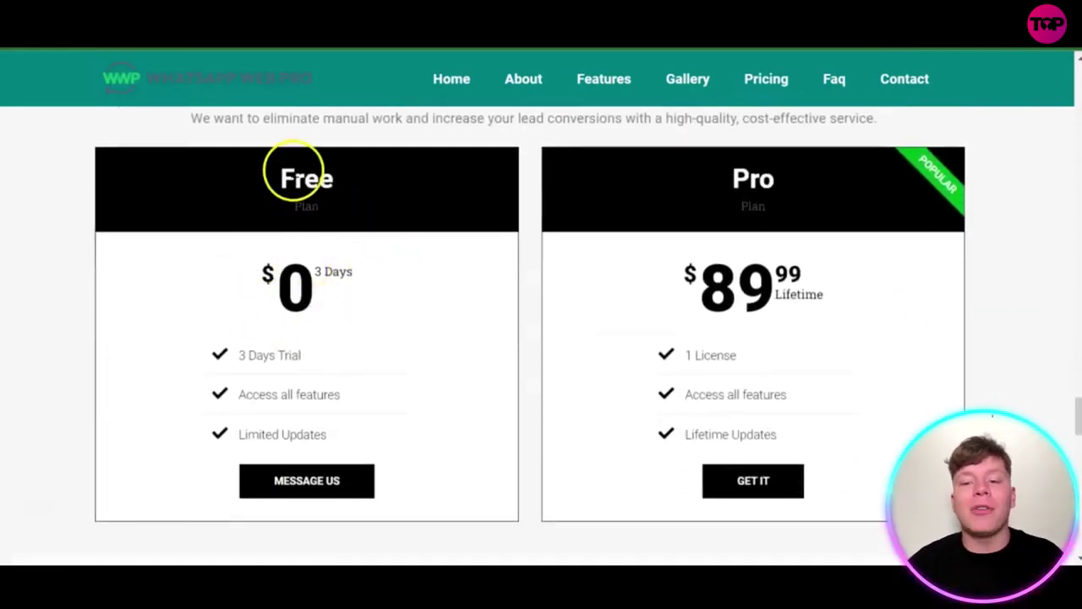